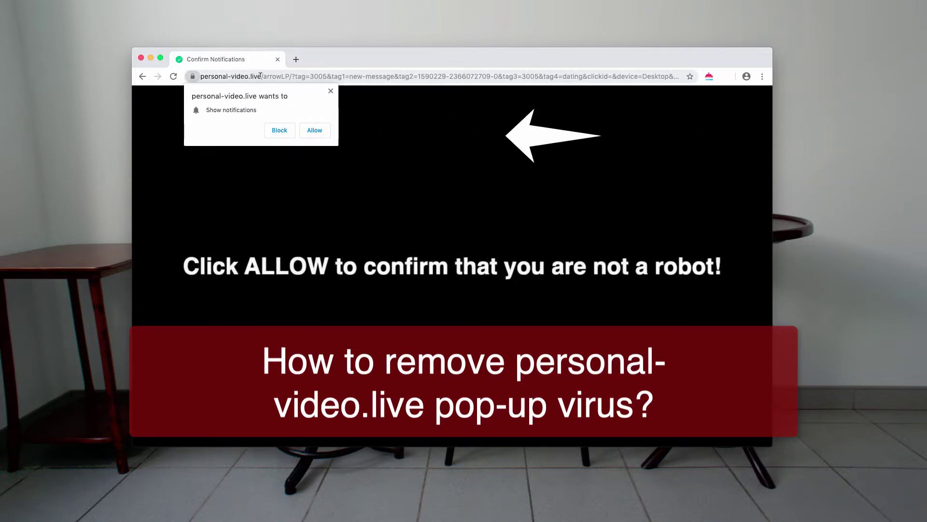
Step: Highlight the personal-video.live address, then click the black page to trigger its 'Click allow to close this page' alert
{"action": "left_click_drag", "start_coordinate": [262, 75], "coordinate": [201, 76]}
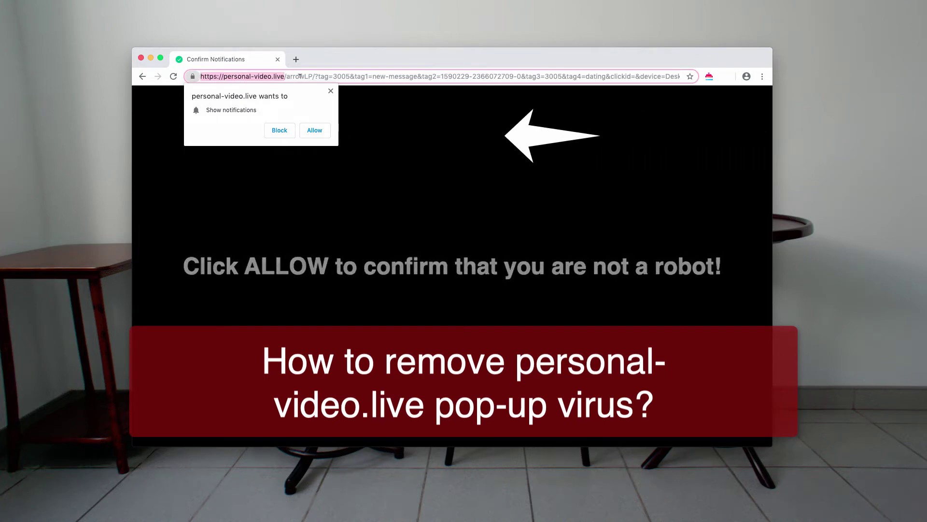
{"action": "left_click", "coordinate": [355, 75]}
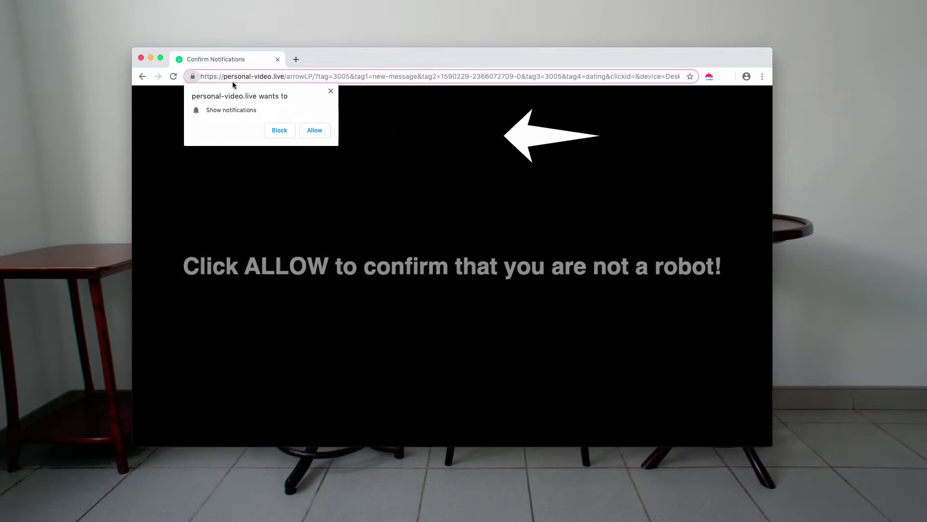
{"action": "left_click_drag", "start_coordinate": [233, 77], "coordinate": [287, 76]}
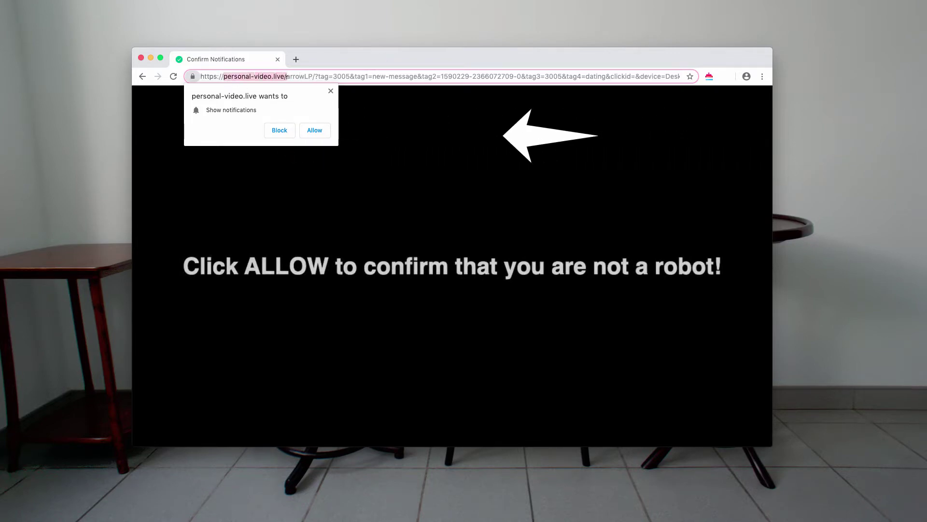
{"action": "left_click", "coordinate": [222, 77]}
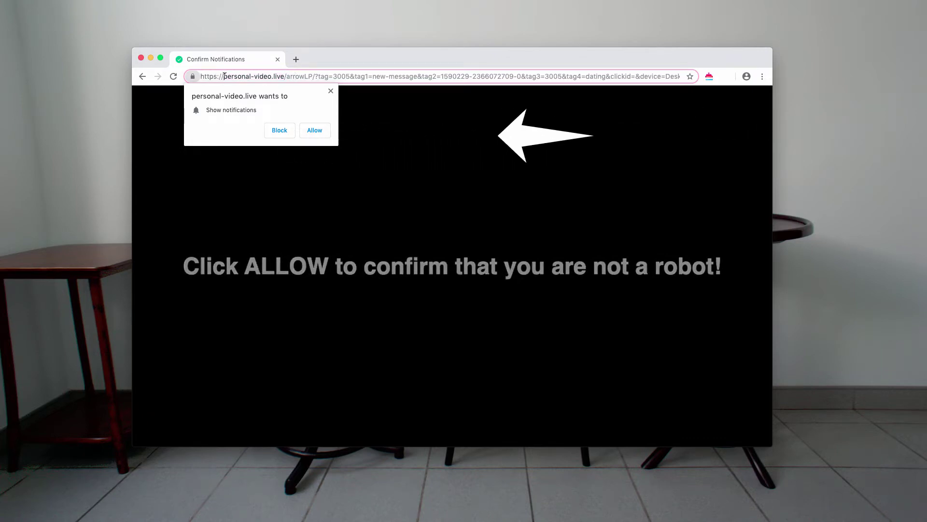
{"action": "mouse_move", "coordinate": [223, 76]}
{"action": "left_mouse_down"}
{"action": "mouse_move", "coordinate": [290, 76]}
{"action": "mouse_move", "coordinate": [93, 75]}
{"action": "left_mouse_up"}
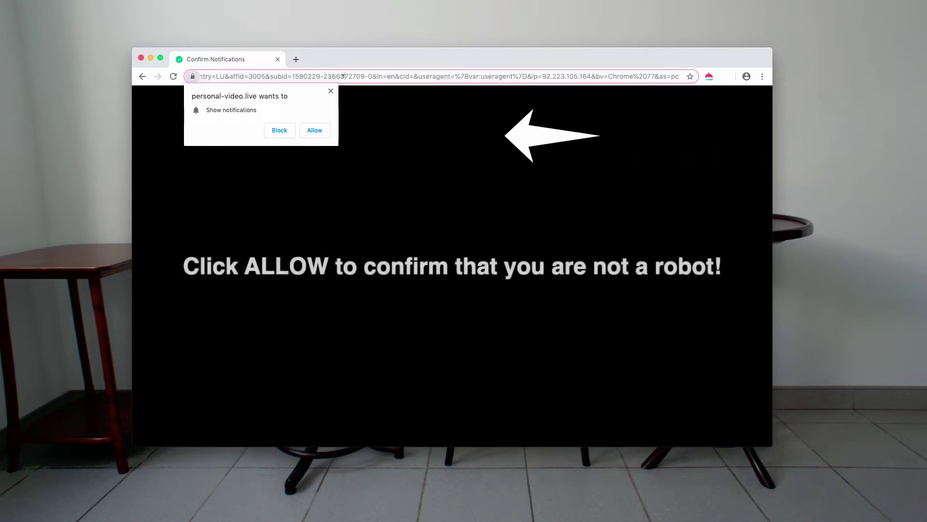
{"action": "left_click", "coordinate": [265, 83]}
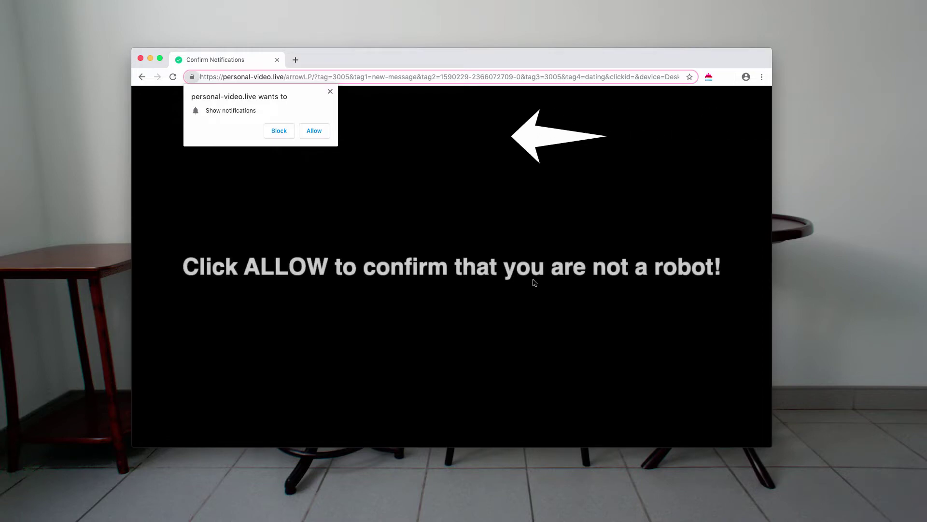
{"action": "left_click", "coordinate": [500, 145]}
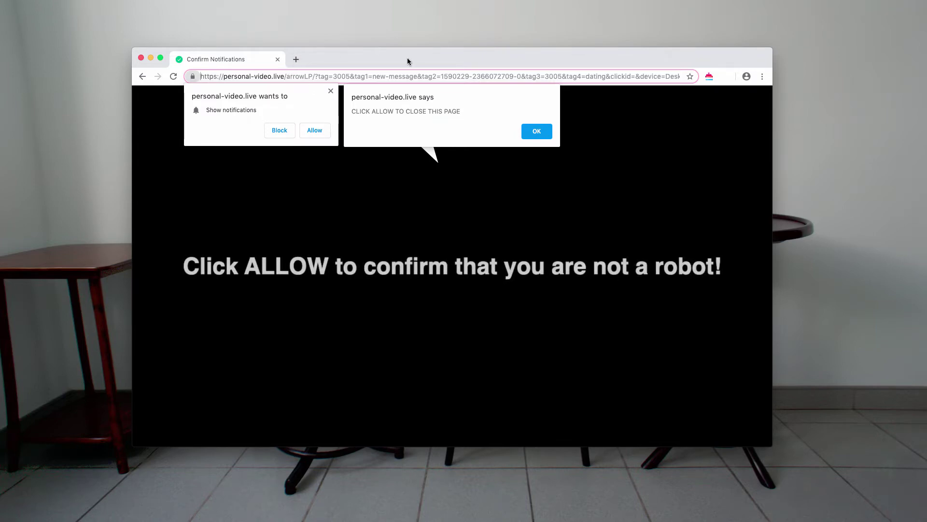
Step: Allow personal-video.live to show notifications
{"action": "left_click_drag", "start_coordinate": [408, 60], "coordinate": [417, 68]}
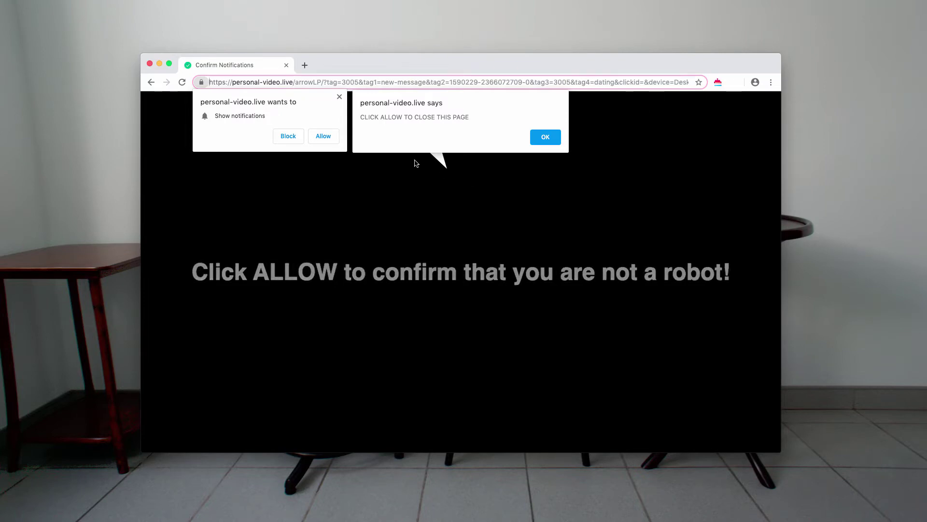
{"action": "left_click", "coordinate": [323, 136]}
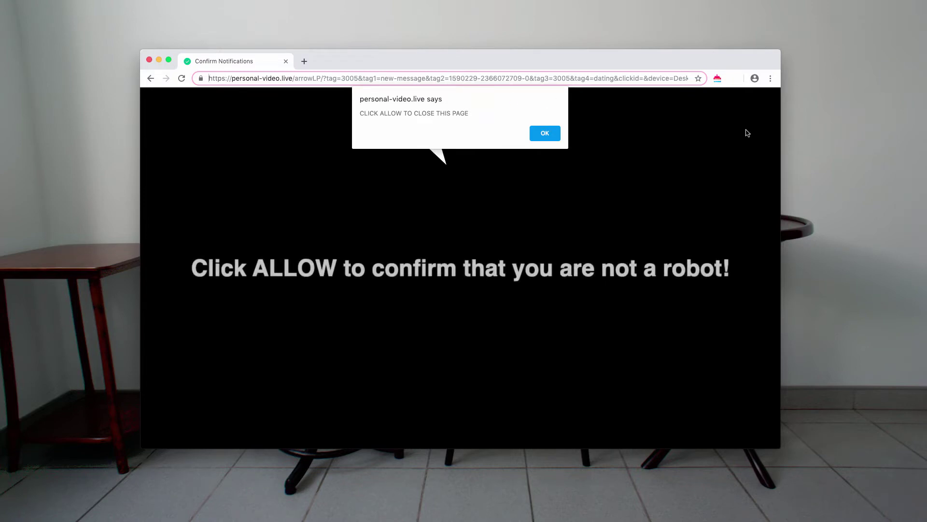
Step: Go to Chrome Settings, expand Advanced, and enter Site Settings under Privacy and security
{"action": "left_click", "coordinate": [770, 78]}
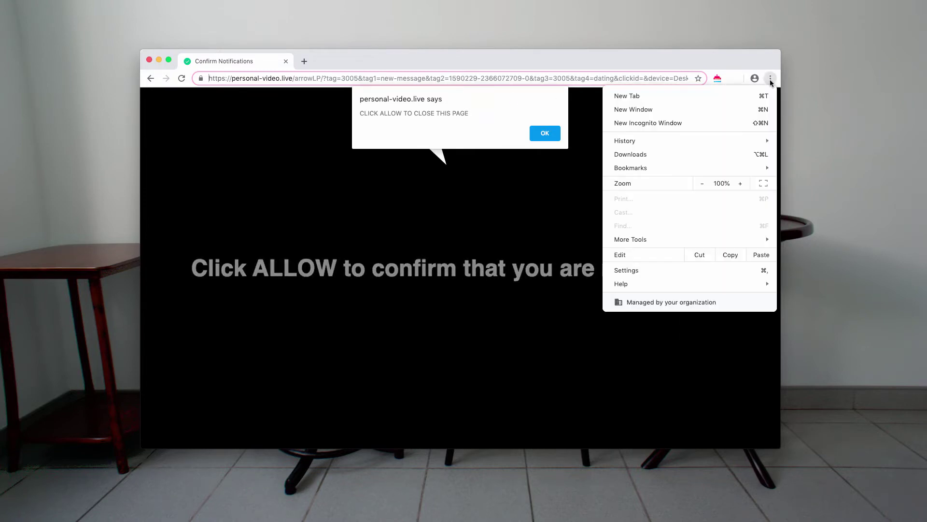
{"action": "left_click", "coordinate": [676, 270]}
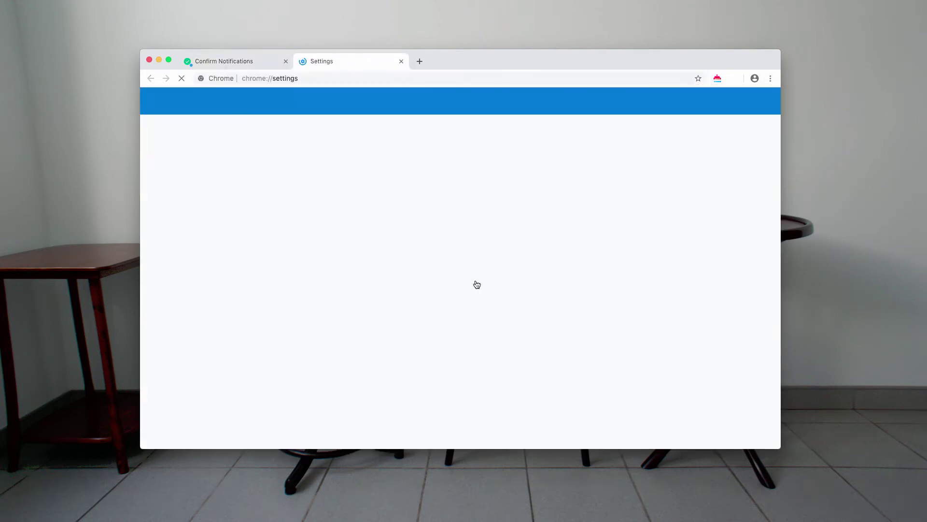
{"action": "scroll", "coordinate": [392, 290], "scroll_direction": "down", "scroll_amount": 5}
{"action": "scroll", "coordinate": [391, 291], "scroll_direction": "down", "scroll_amount": 5}
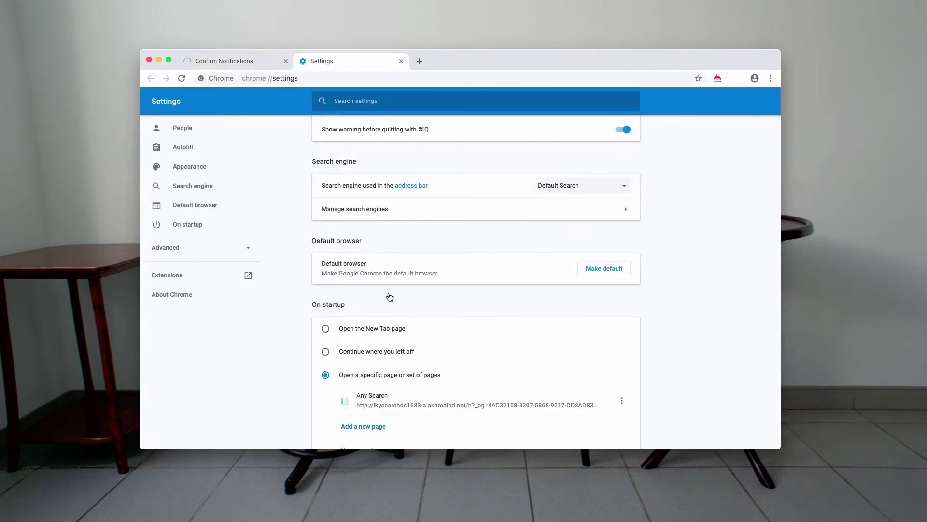
{"action": "left_click", "coordinate": [467, 408]}
{"action": "scroll", "coordinate": [391, 327], "scroll_direction": "down", "scroll_amount": 5}
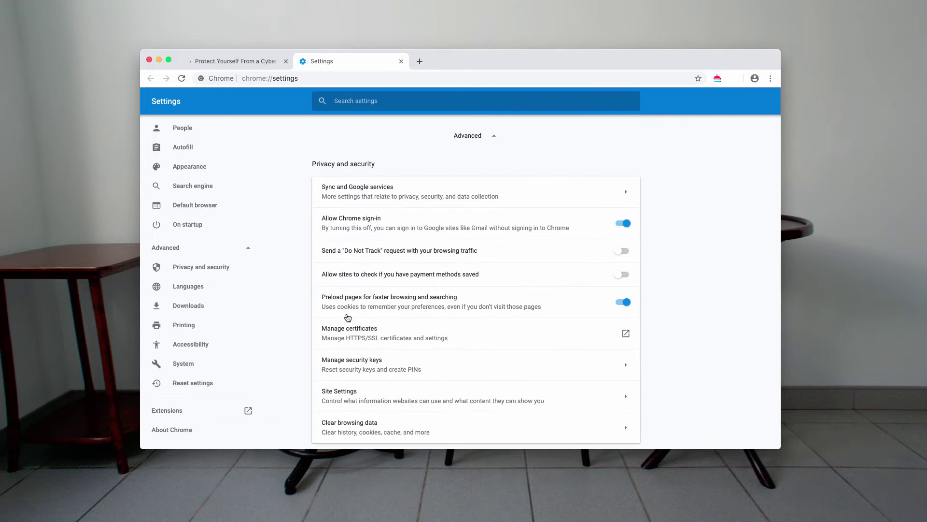
{"action": "scroll", "coordinate": [363, 341], "scroll_direction": "down", "scroll_amount": 3}
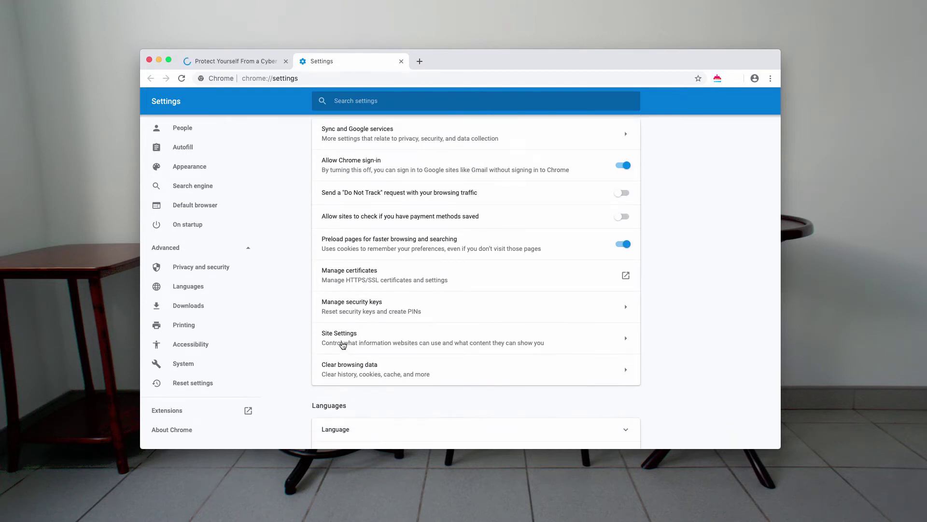
{"action": "left_click", "coordinate": [342, 344]}
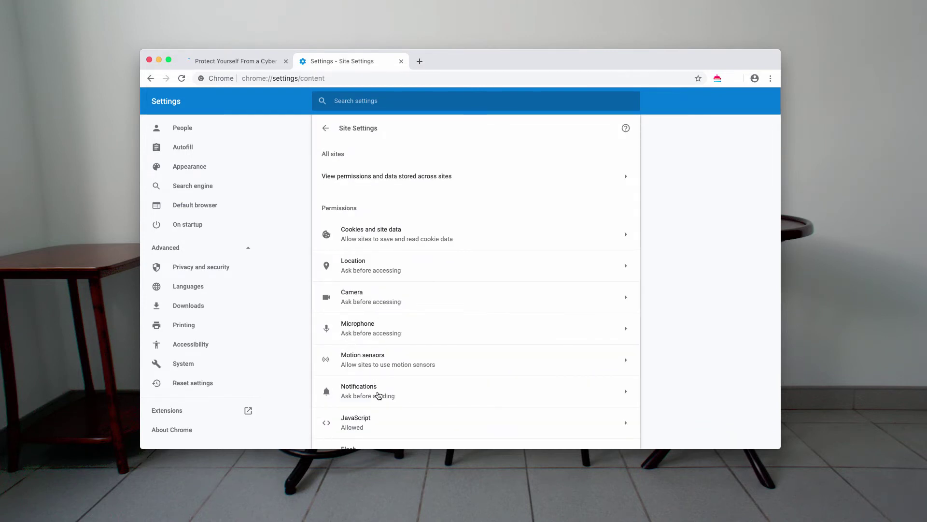
Step: Remove personal-video.live from the Notifications Allow list, leaving only the Google sites
{"action": "left_click", "coordinate": [378, 396]}
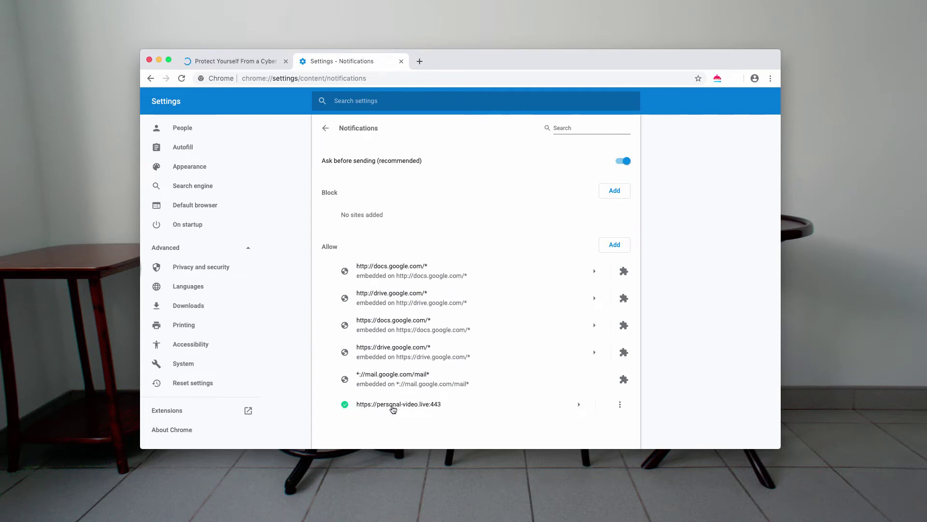
{"action": "left_click", "coordinate": [619, 406]}
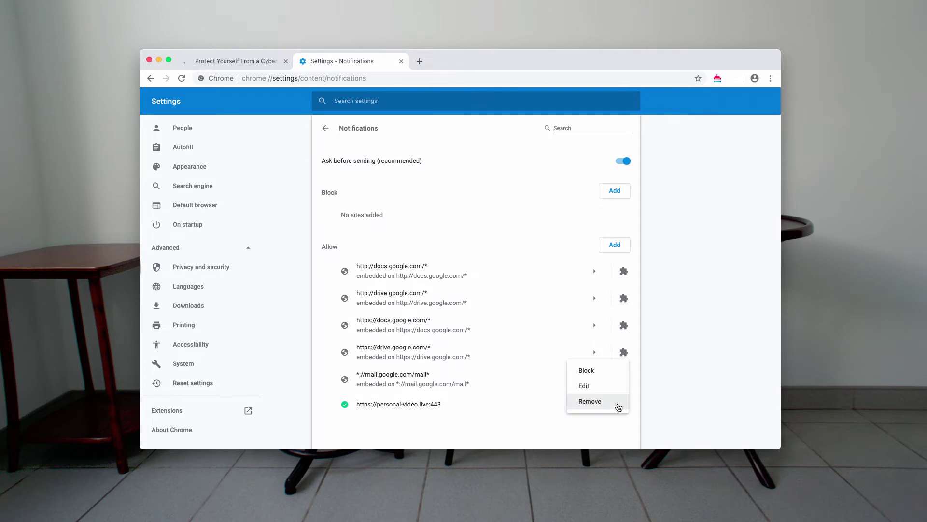
{"action": "left_click", "coordinate": [590, 401]}
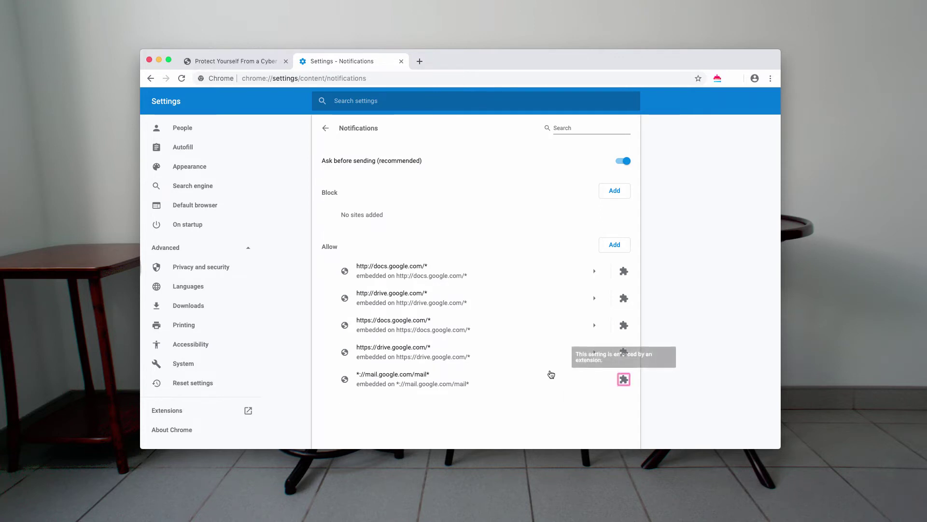
{"action": "left_click", "coordinate": [348, 79]}
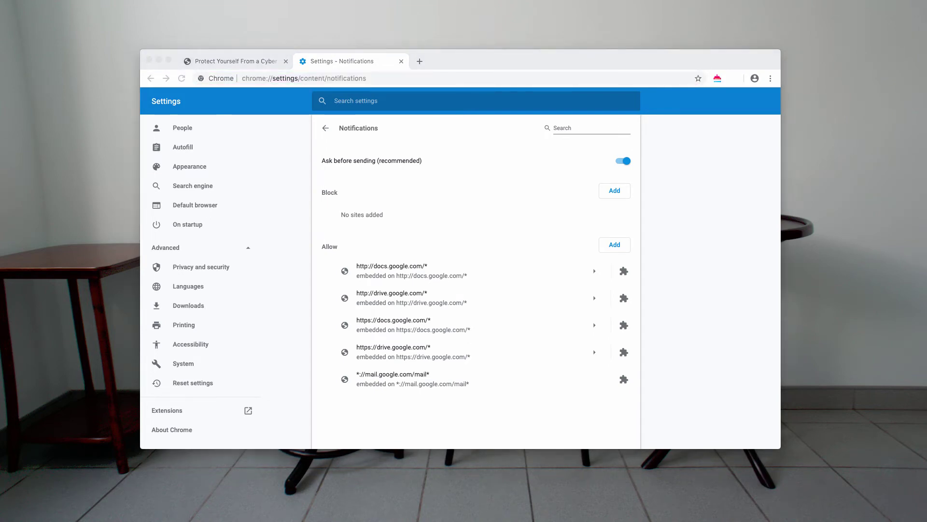
Step: Move DisplayUpdate.app from Applications to the Trash and close the Applications window
{"action": "left_click_drag", "start_coordinate": [109, 87], "coordinate": [406, 88]}
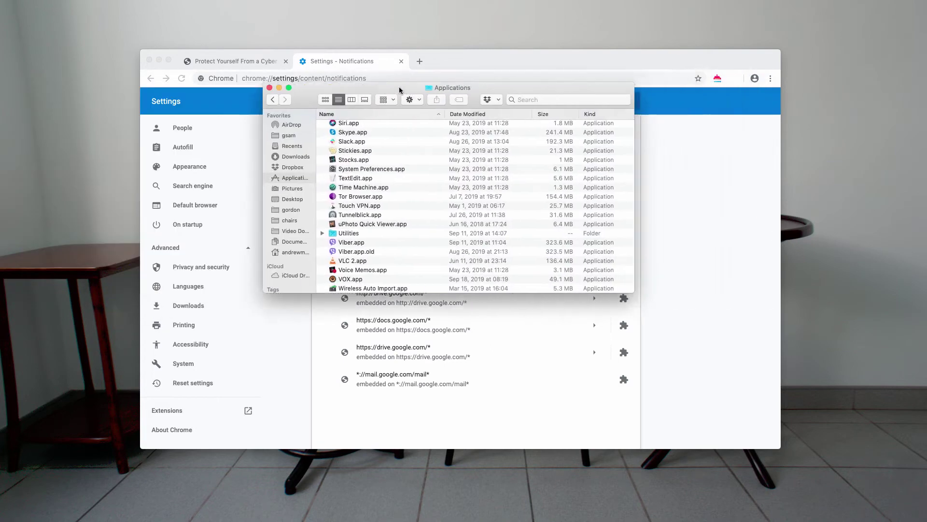
{"action": "scroll", "coordinate": [345, 173], "scroll_direction": "down", "scroll_amount": 5}
{"action": "scroll", "coordinate": [346, 175], "scroll_direction": "up", "scroll_amount": 10}
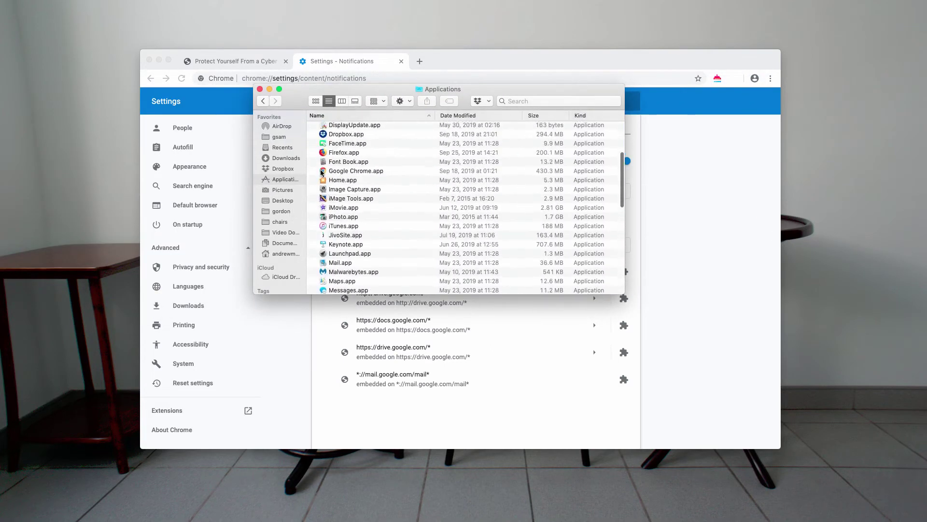
{"action": "scroll", "coordinate": [341, 189], "scroll_direction": "up", "scroll_amount": 10}
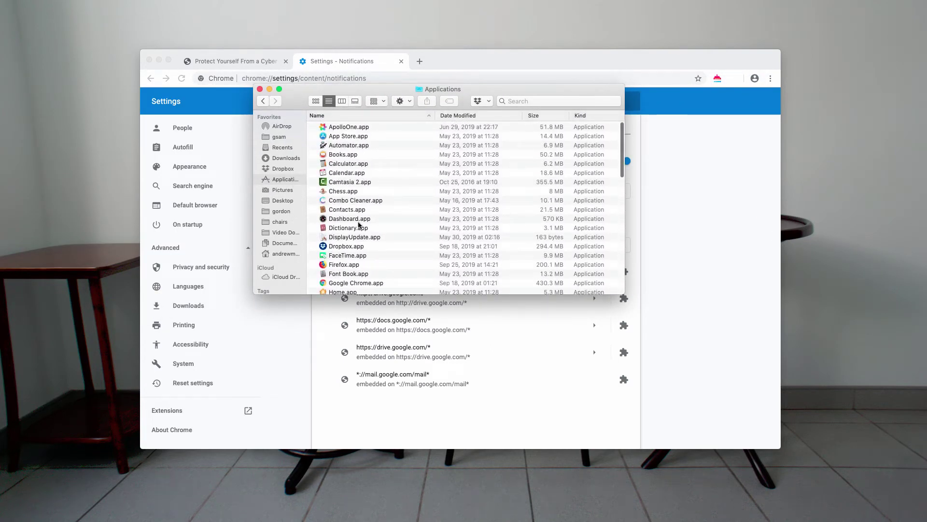
{"action": "left_click", "coordinate": [358, 227]}
{"action": "scroll", "coordinate": [358, 227], "scroll_direction": "down", "scroll_amount": 5}
{"action": "scroll", "coordinate": [362, 225], "scroll_direction": "up", "scroll_amount": 3}
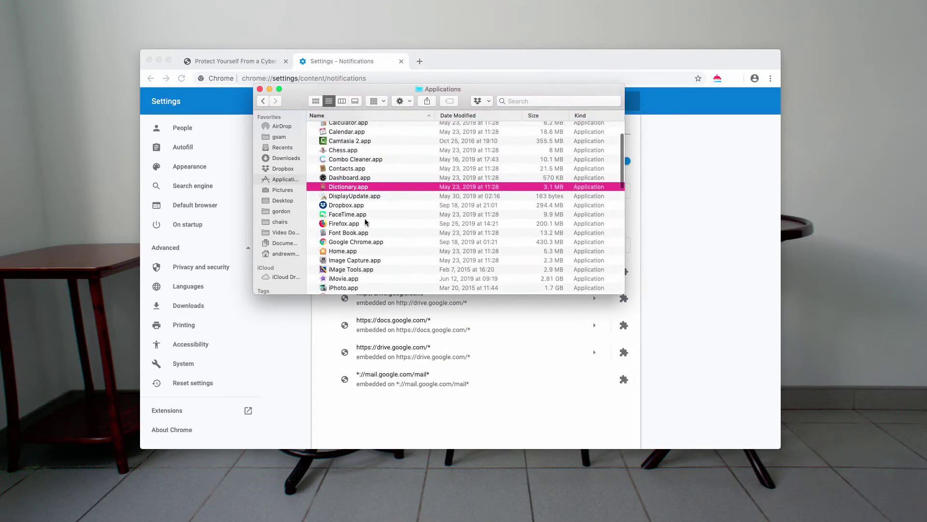
{"action": "left_click", "coordinate": [362, 198]}
{"action": "right_click", "coordinate": [362, 197]}
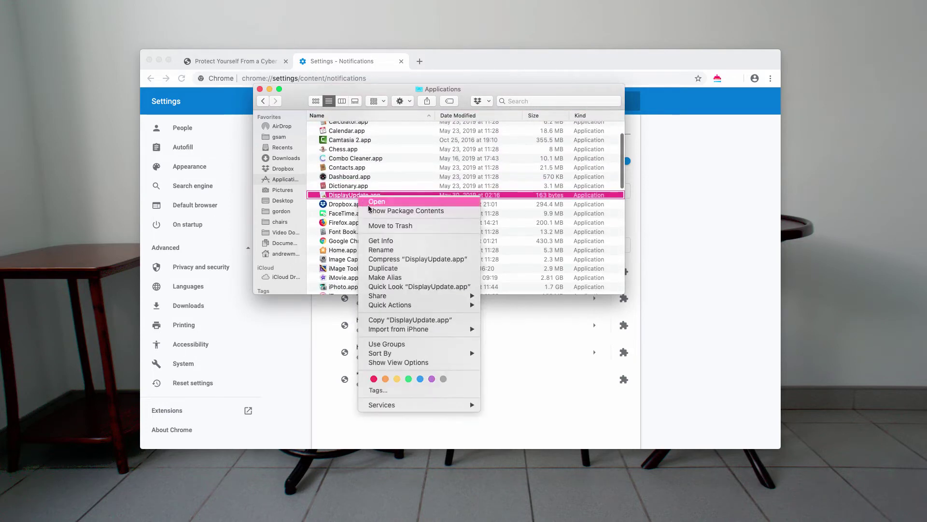
{"action": "left_click", "coordinate": [397, 231]}
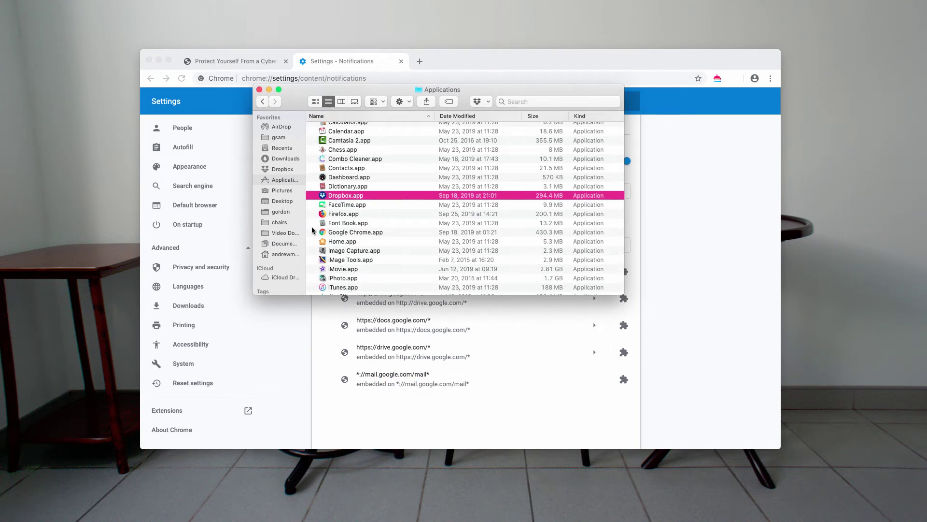
{"action": "left_click", "coordinate": [358, 214]}
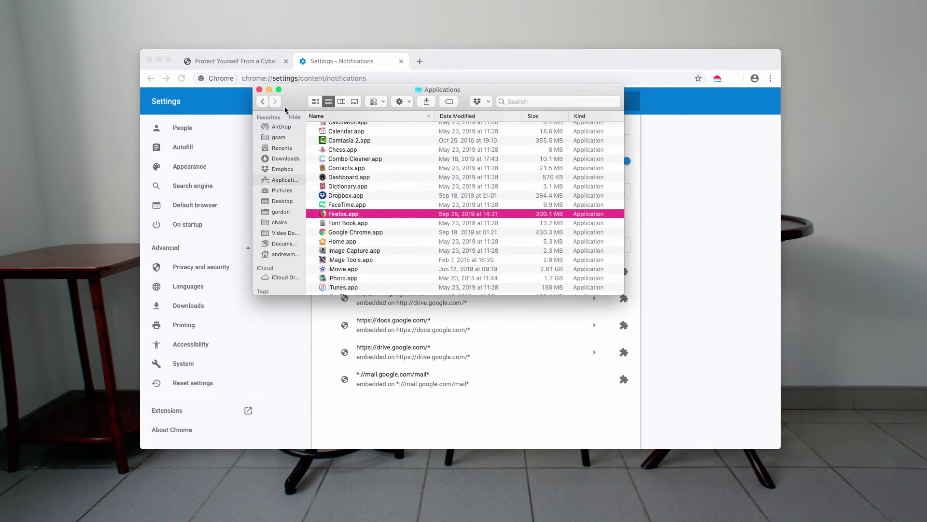
{"action": "left_click", "coordinate": [260, 90]}
Step: Load combocleaner.com in a new Chrome tab
{"action": "left_click", "coordinate": [419, 62]}
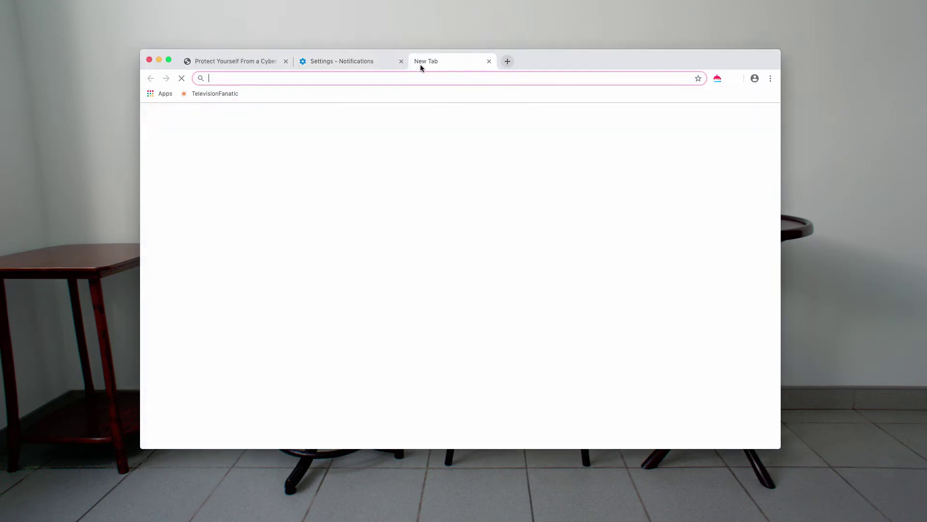
{"action": "type", "text": "combocleaner.com"}
{"action": "key", "text": "Return"}
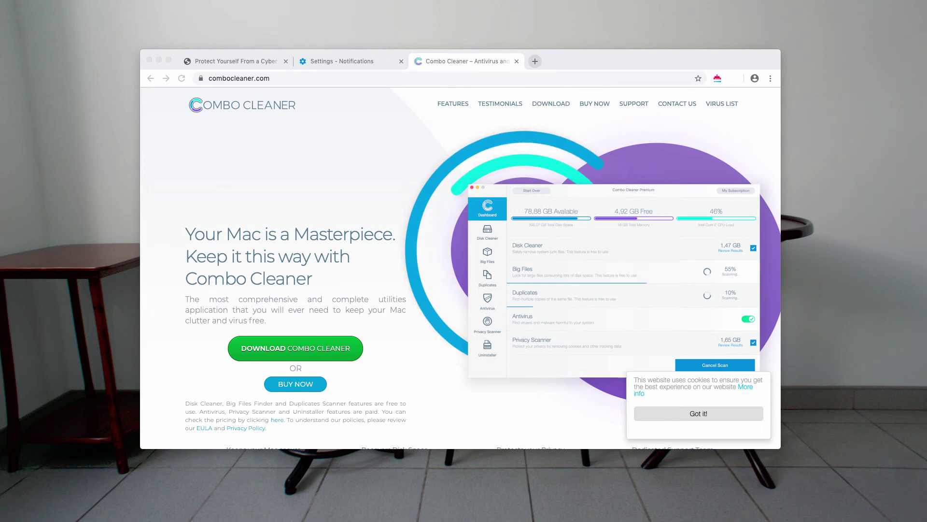
Step: Check the 45 infected files under Combo Cleaner's Antivirus, then return to the Dashboard
{"action": "left_click_drag", "start_coordinate": [7, 87], "coordinate": [552, 92]}
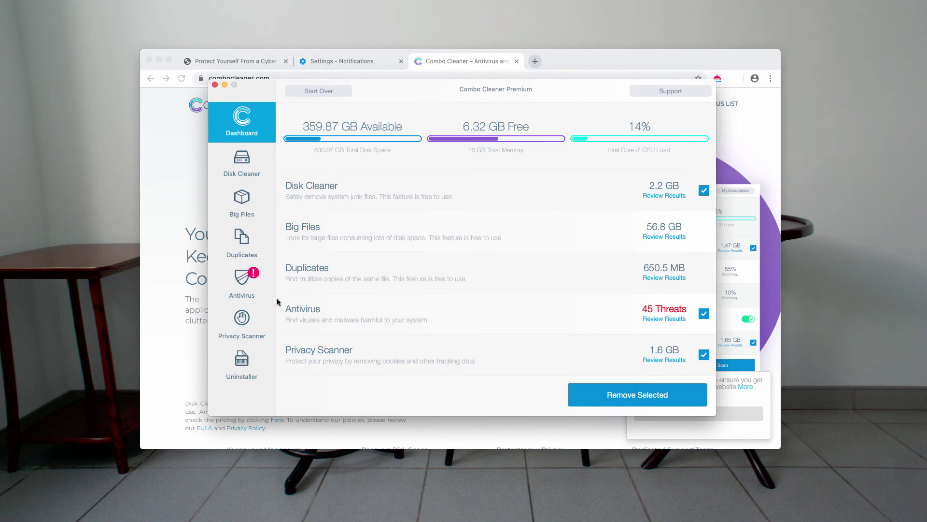
{"action": "left_click", "coordinate": [251, 289]}
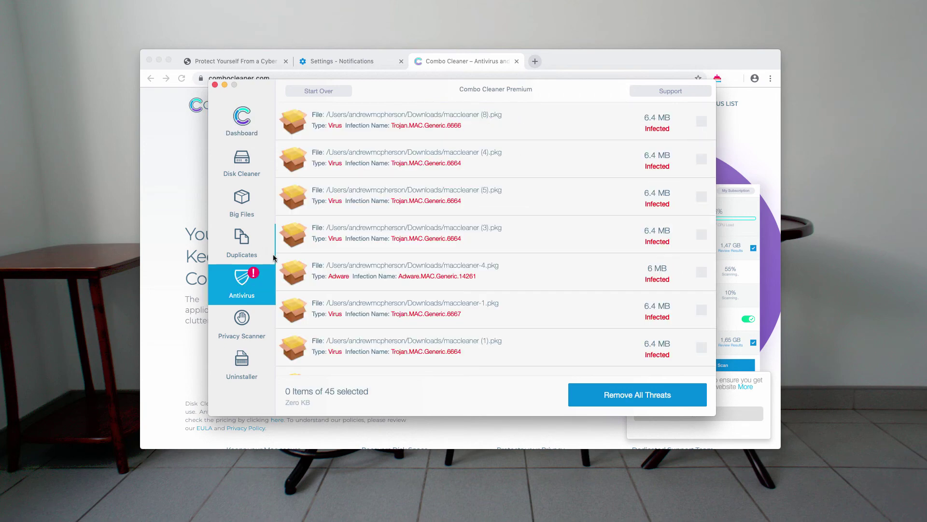
{"action": "scroll", "coordinate": [316, 234], "scroll_direction": "up", "scroll_amount": 1}
{"action": "scroll", "coordinate": [317, 234], "scroll_direction": "down", "scroll_amount": 1}
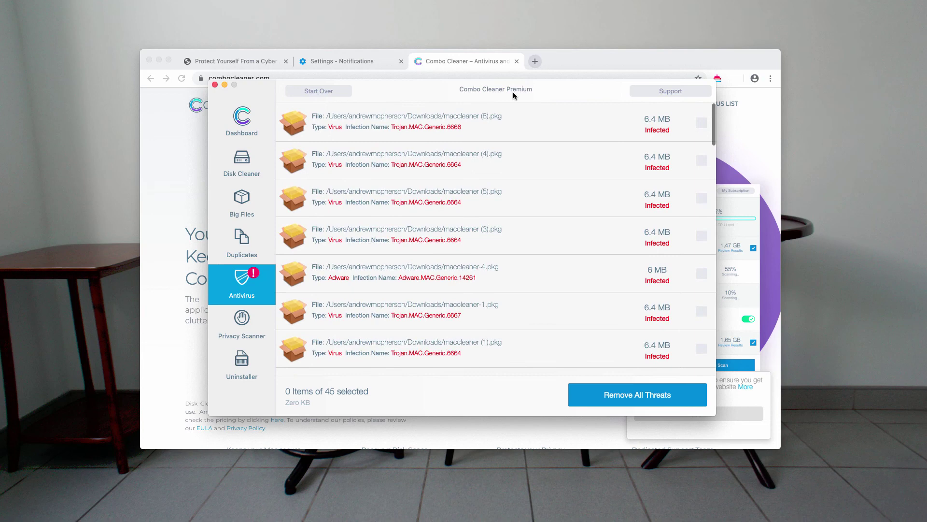
{"action": "scroll", "coordinate": [345, 219], "scroll_direction": "down", "scroll_amount": 1}
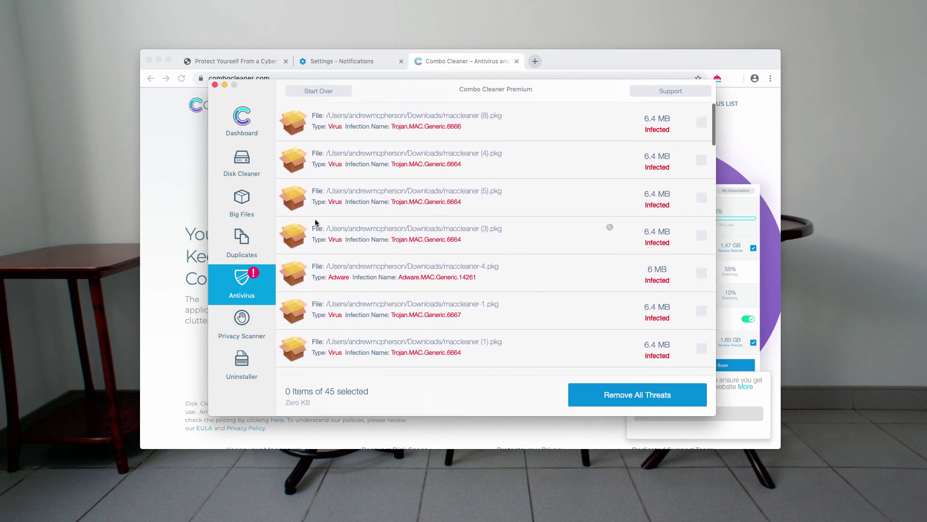
{"action": "scroll", "coordinate": [328, 311], "scroll_direction": "down", "scroll_amount": 5}
{"action": "scroll", "coordinate": [328, 311], "scroll_direction": "down", "scroll_amount": 5}
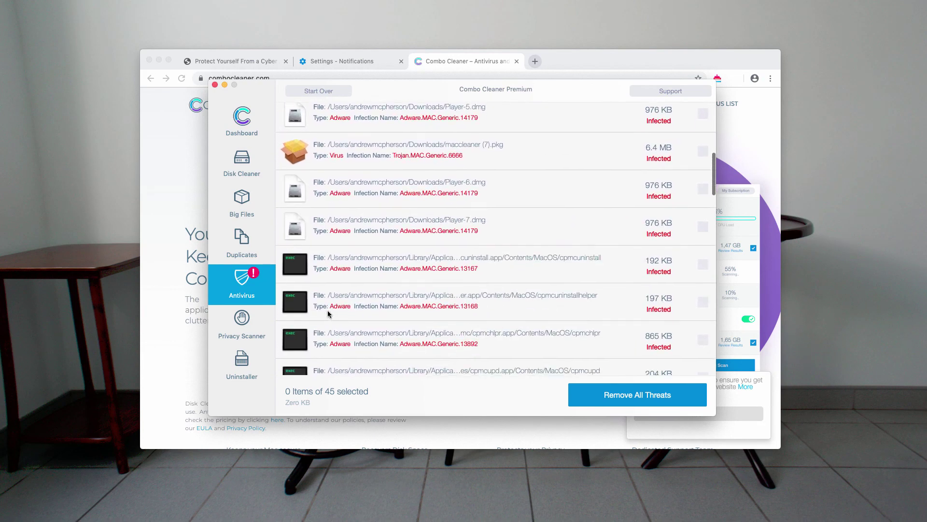
{"action": "scroll", "coordinate": [328, 311], "scroll_direction": "down", "scroll_amount": 3}
{"action": "scroll", "coordinate": [333, 305], "scroll_direction": "down", "scroll_amount": 3}
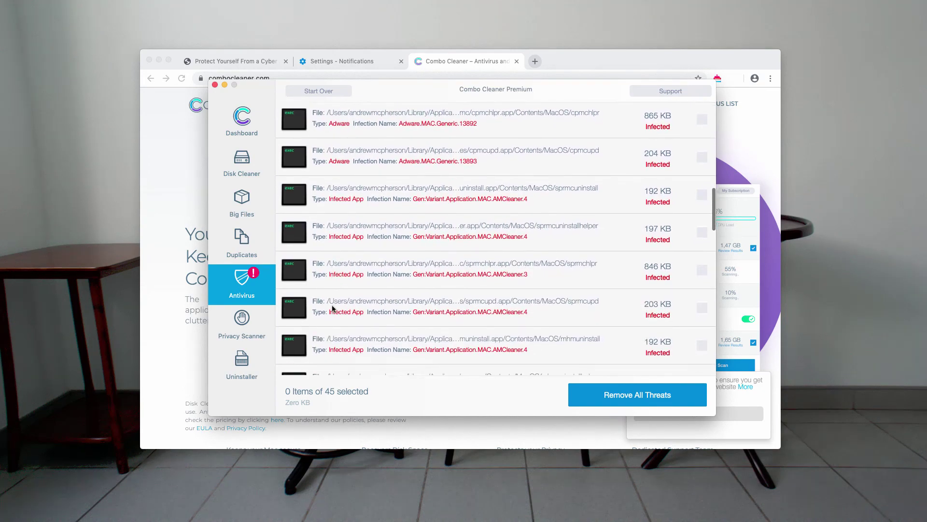
{"action": "scroll", "coordinate": [331, 305], "scroll_direction": "up", "scroll_amount": 3}
{"action": "scroll", "coordinate": [333, 305], "scroll_direction": "up", "scroll_amount": 5}
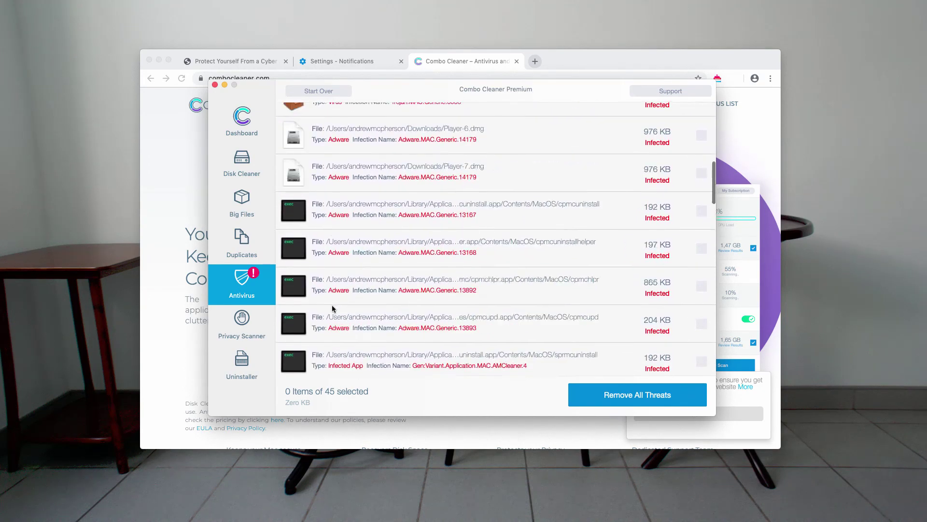
{"action": "scroll", "coordinate": [332, 305], "scroll_direction": "up", "scroll_amount": 5}
{"action": "scroll", "coordinate": [332, 305], "scroll_direction": "up", "scroll_amount": 3}
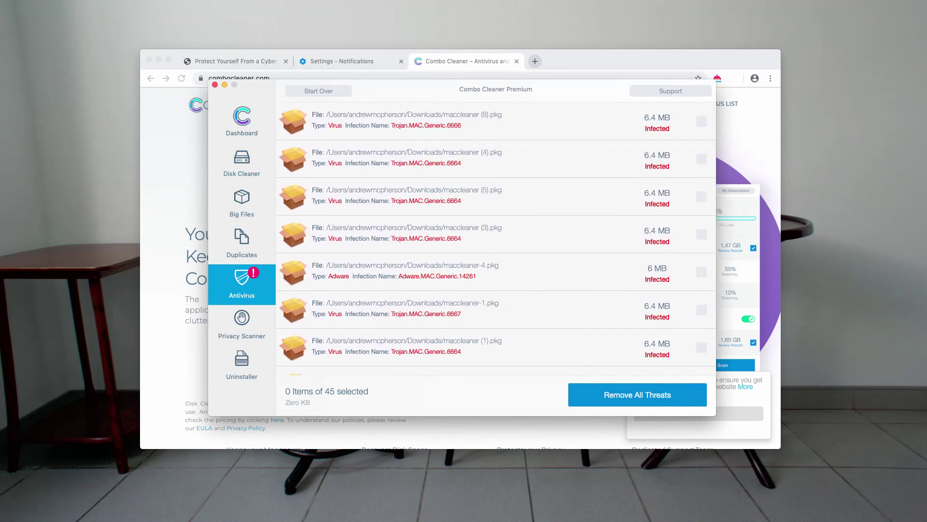
{"action": "left_click", "coordinate": [246, 116]}
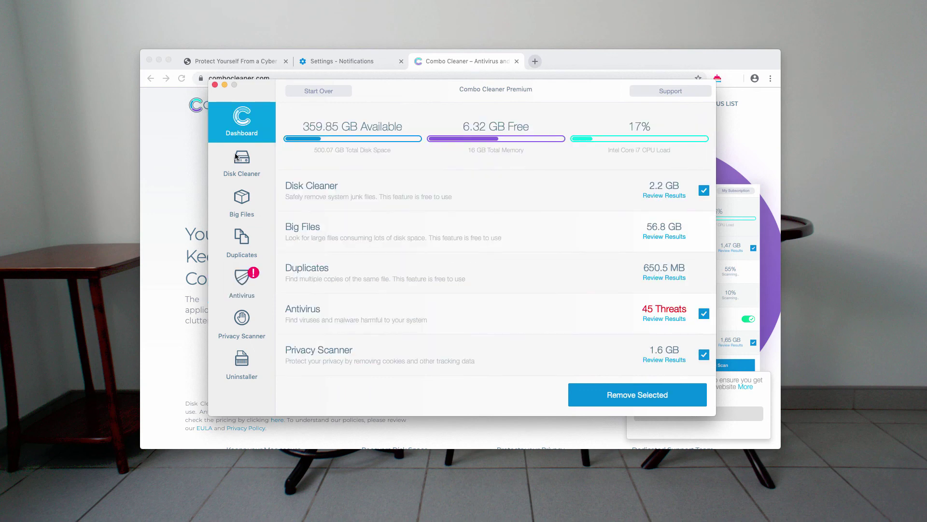